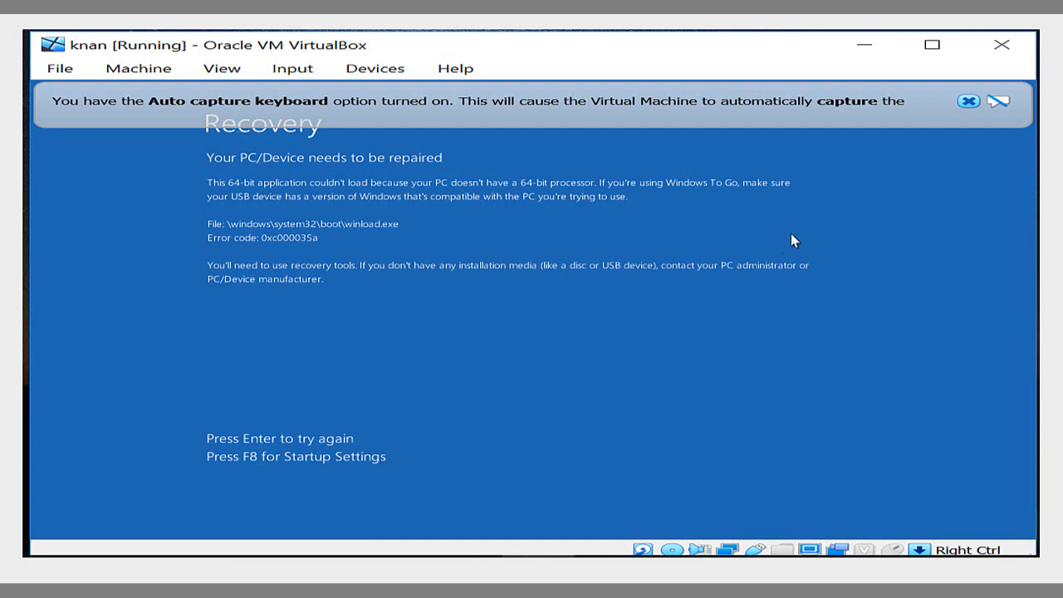
Step: Exit the slide show and switch to the Microsoft Edge window showing the VirtualBox download page
key(Escape)
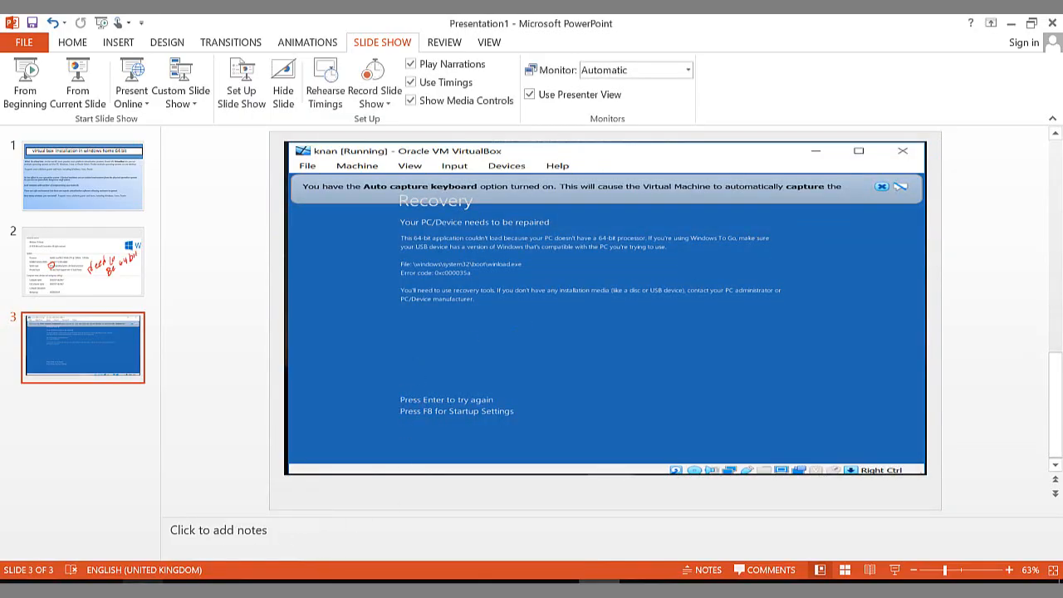
mouse_move(70, 540)
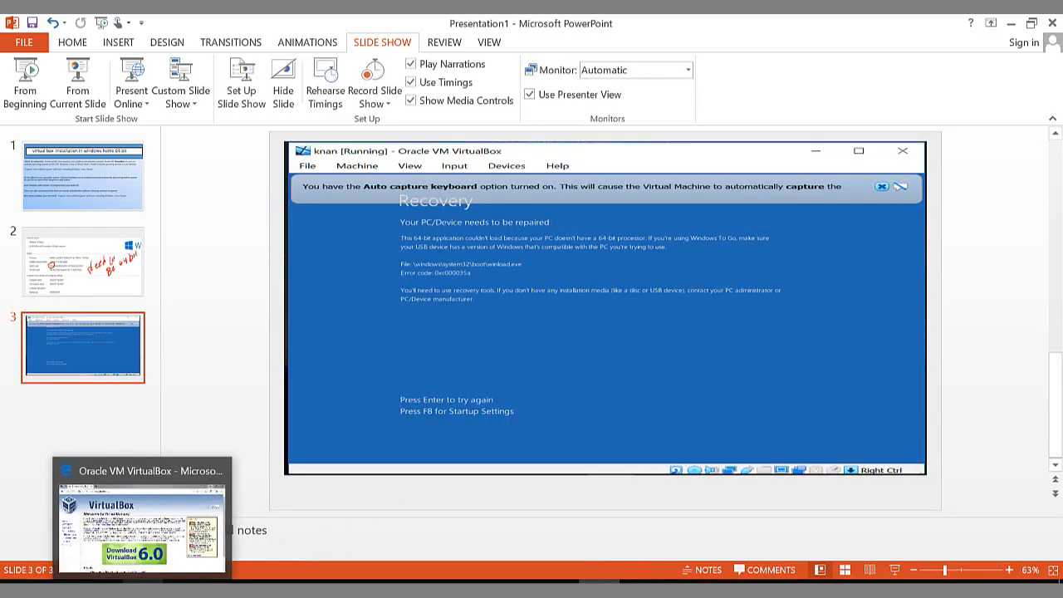
click(149, 540)
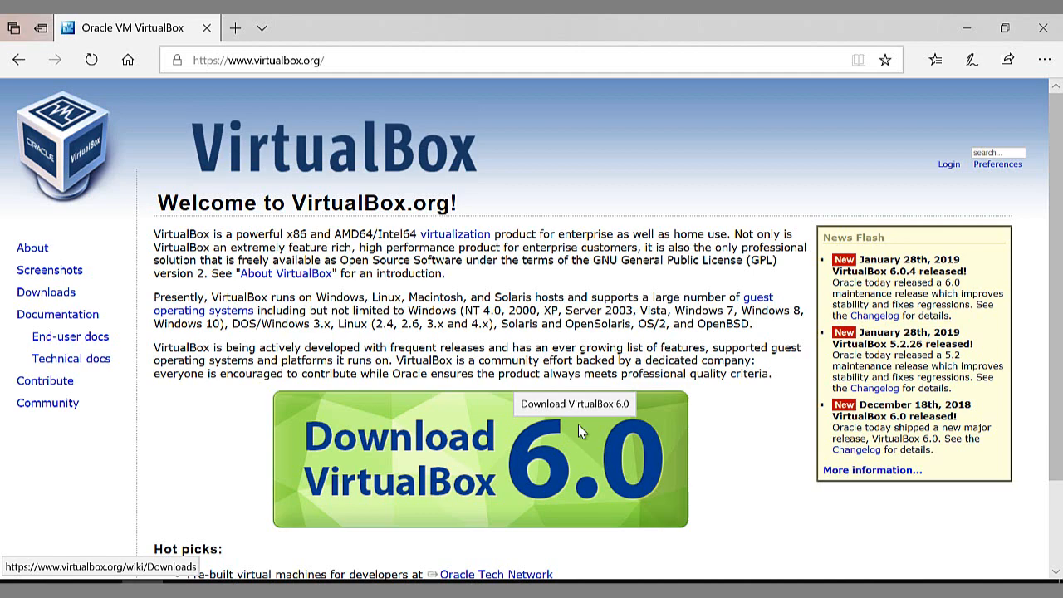
Step: Minimize the browser and presentation windows and launch Oracle VM VirtualBox from the desktop
click(968, 30)
click(1012, 23)
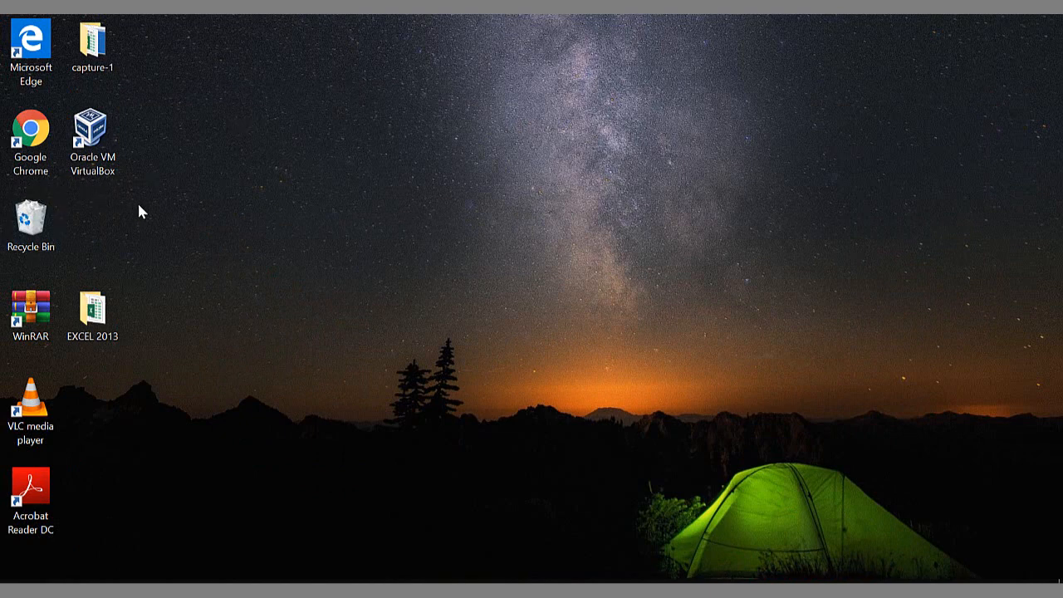
click(102, 174)
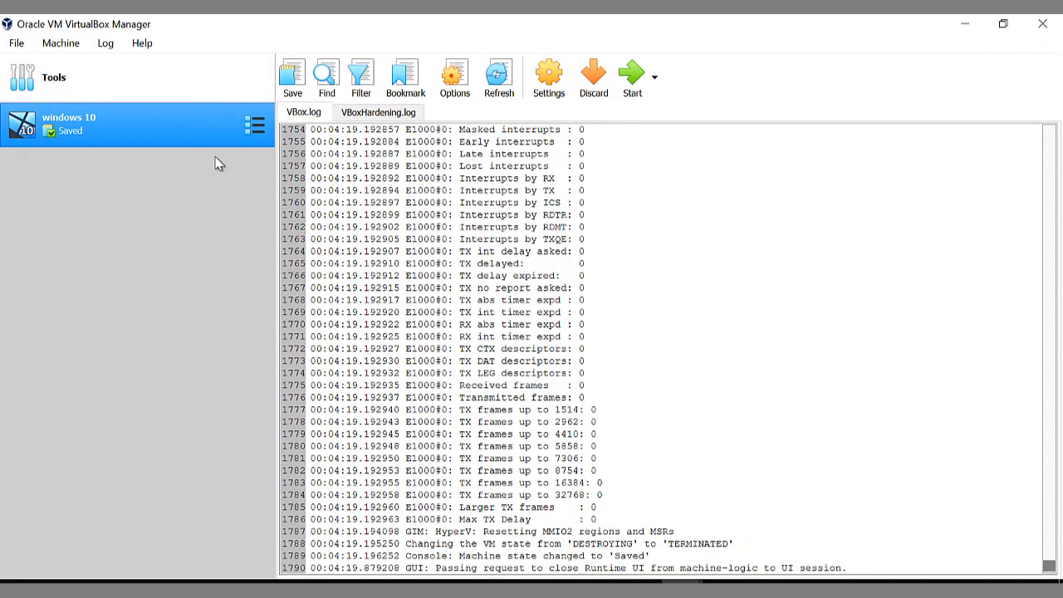
Step: Remove the existing windows 10 virtual machine and delete all its files
right_click(83, 127)
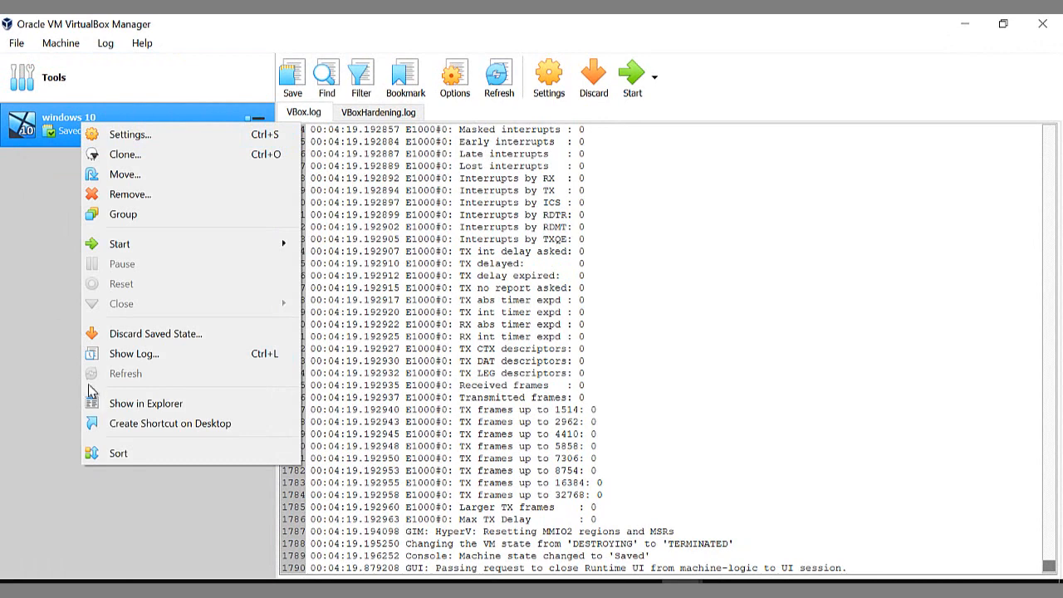
click(131, 198)
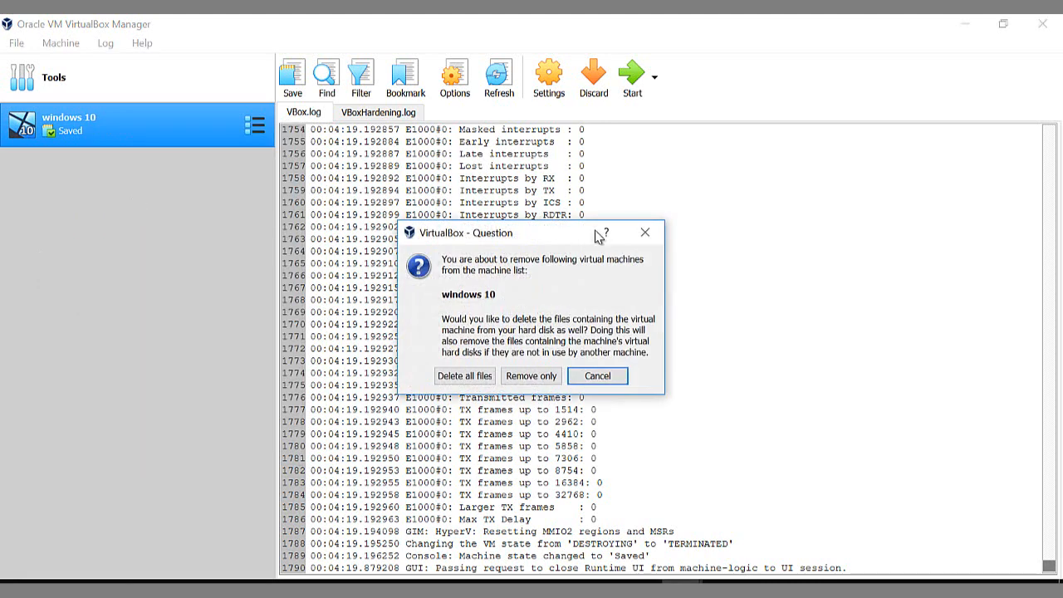
click(473, 379)
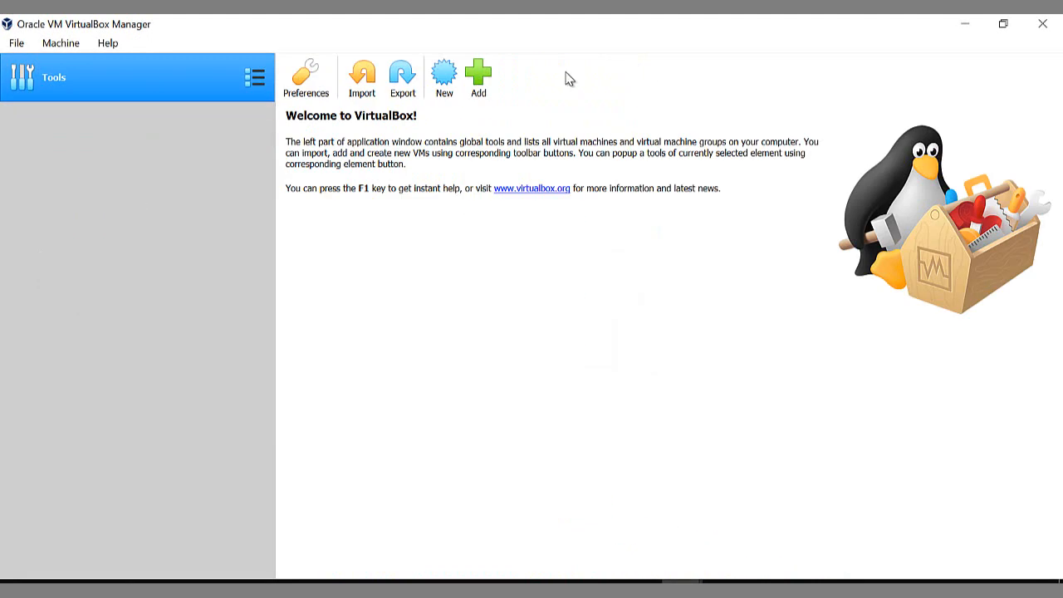
Step: Begin a new virtual machine named "windows 10" with type Microsoft Windows and version Windows 10 (32-bit)
click(447, 71)
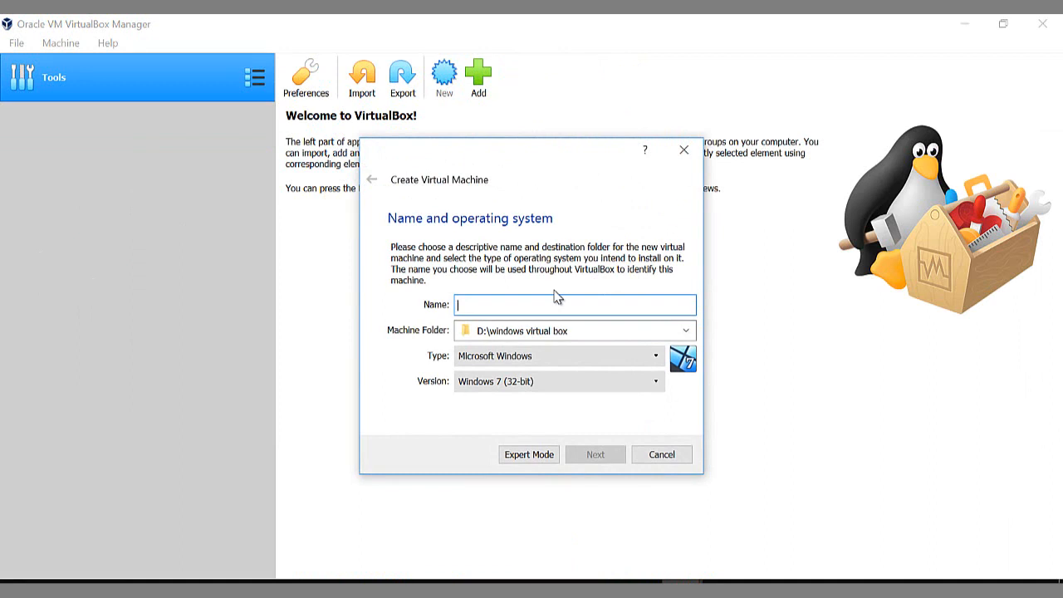
text(window)
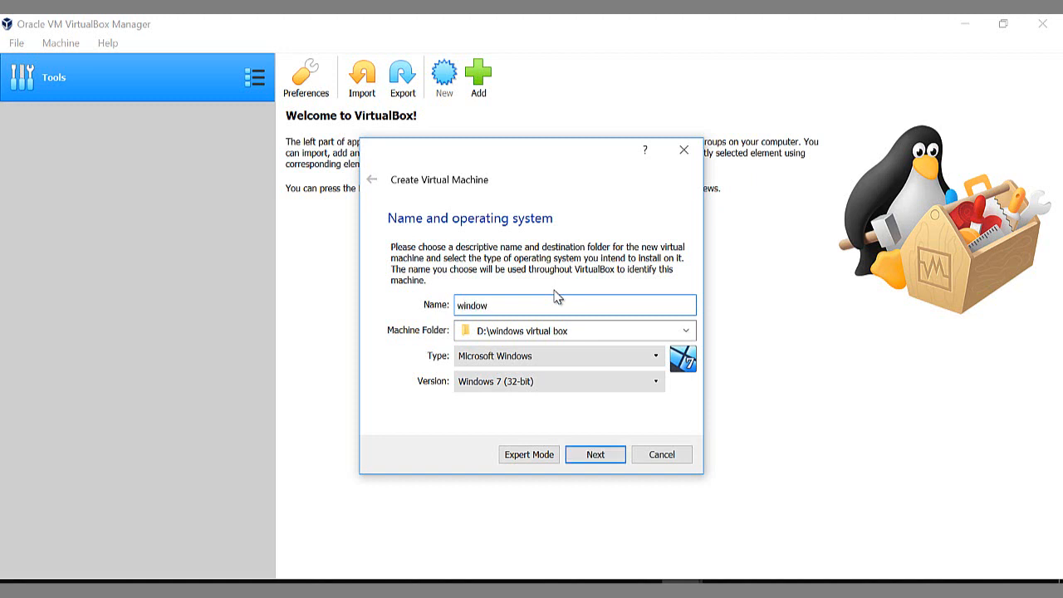
text(s 10)
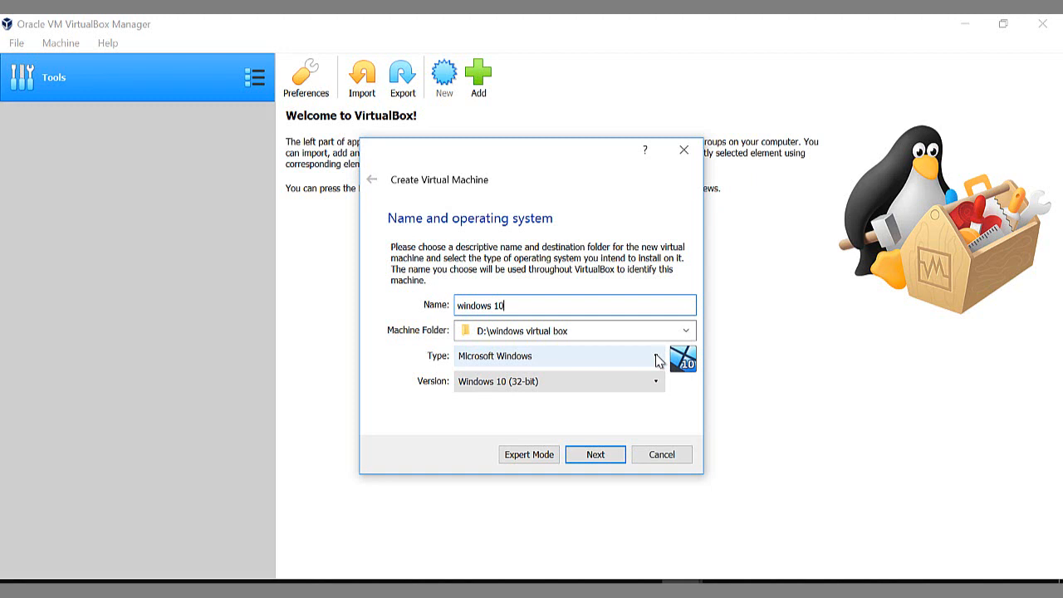
click(656, 386)
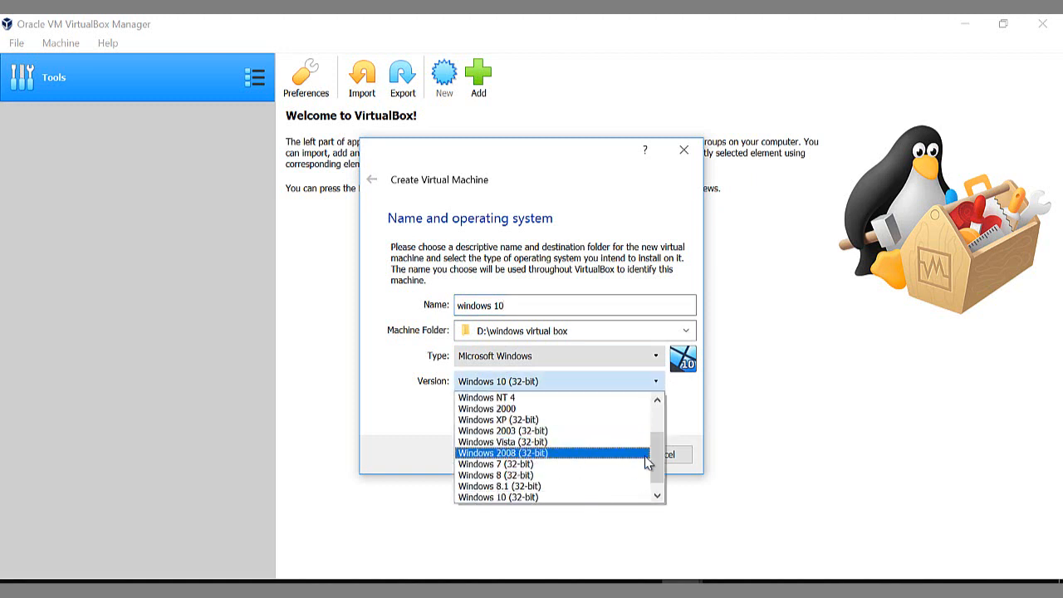
drag(658, 457, 662, 470)
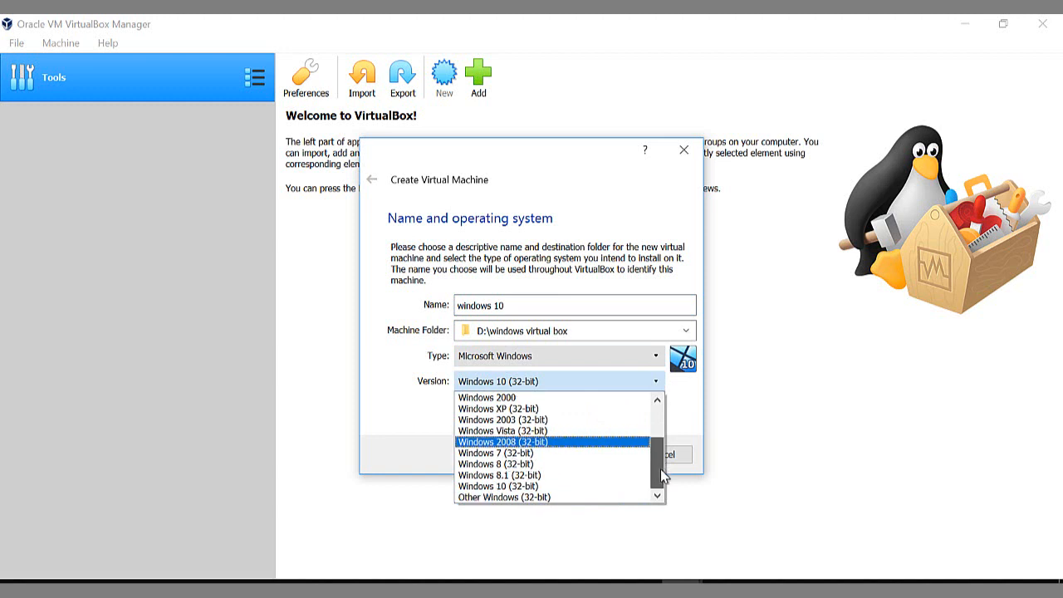
click(511, 490)
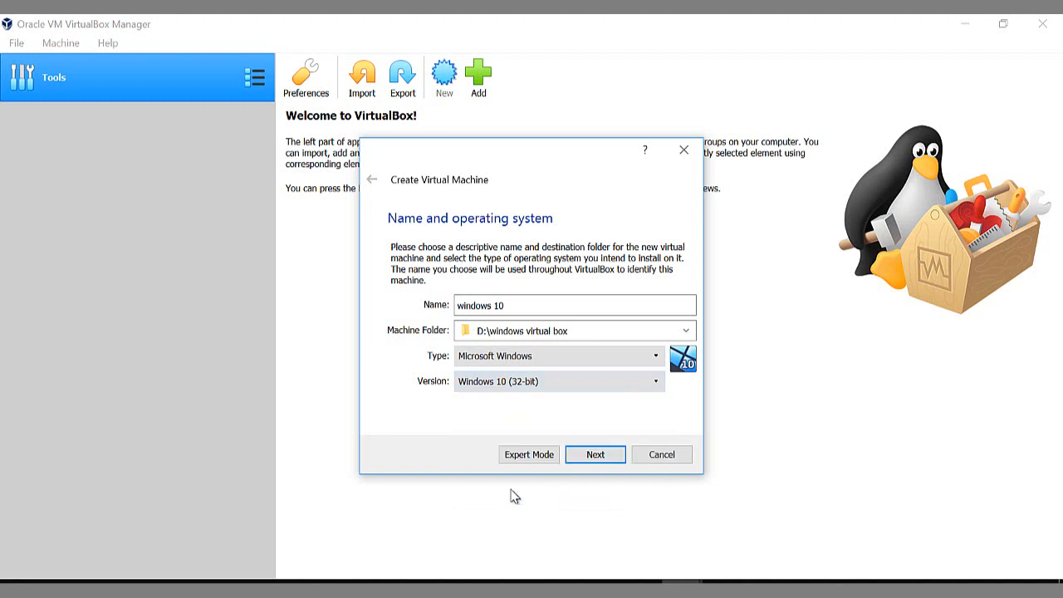
click(596, 455)
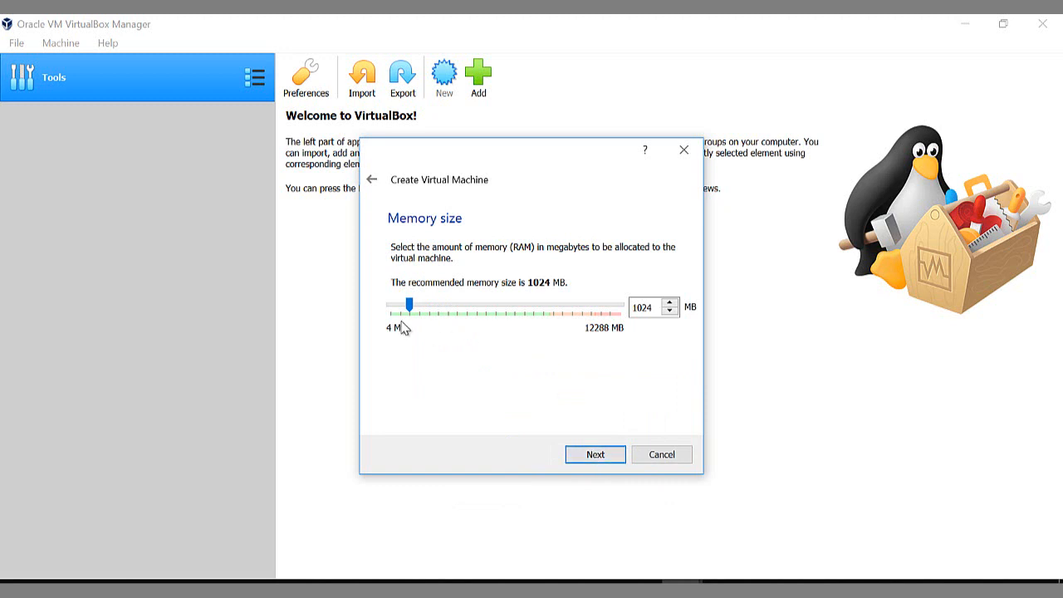
Step: Allocate 1536 MB of memory and create a dynamically allocated VDI virtual hard disk for the windows 10 machine
click(442, 316)
click(596, 455)
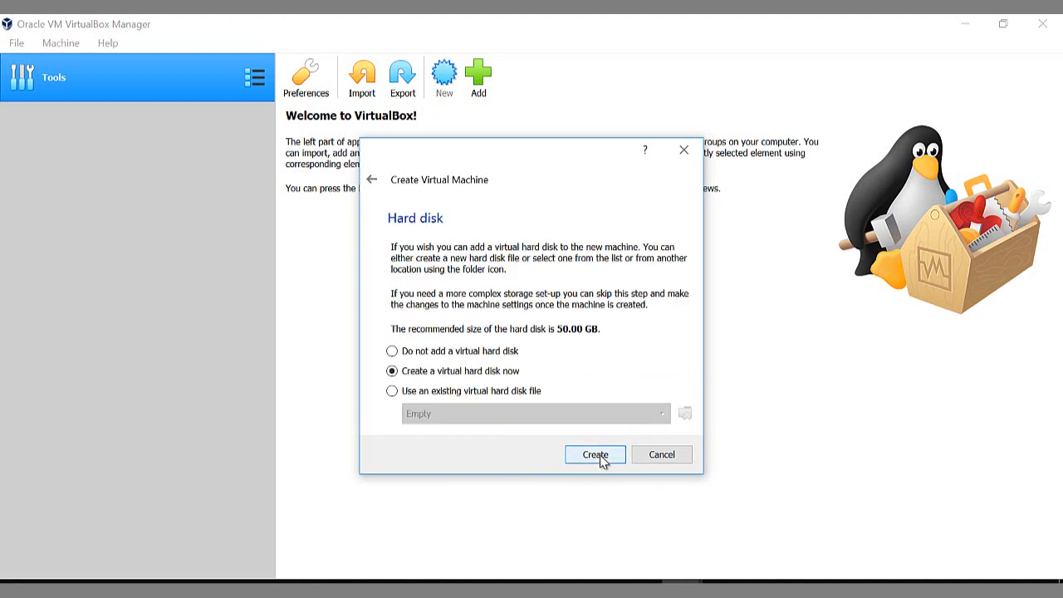
click(600, 457)
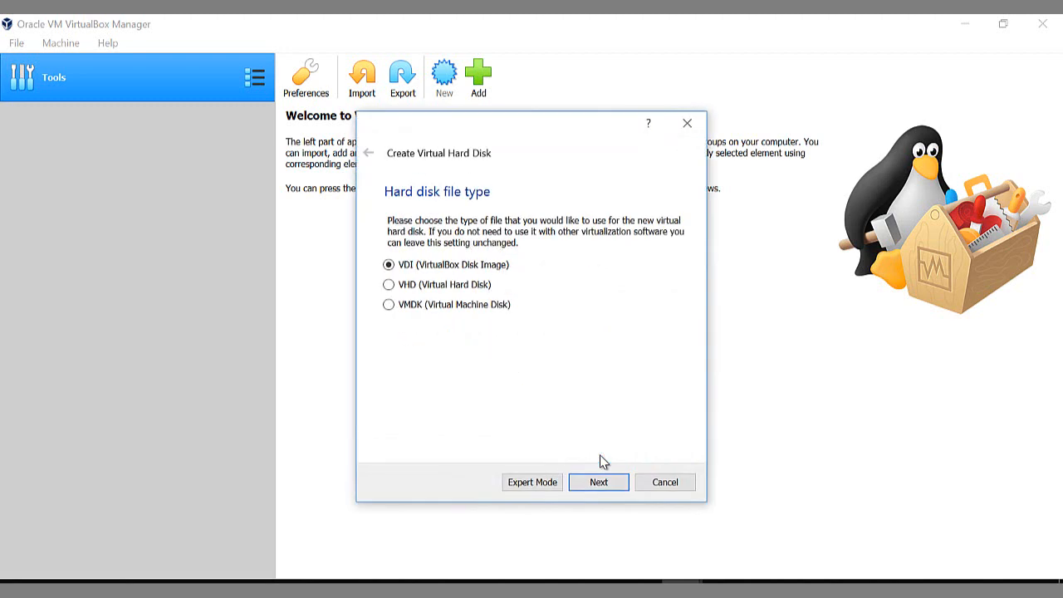
click(601, 486)
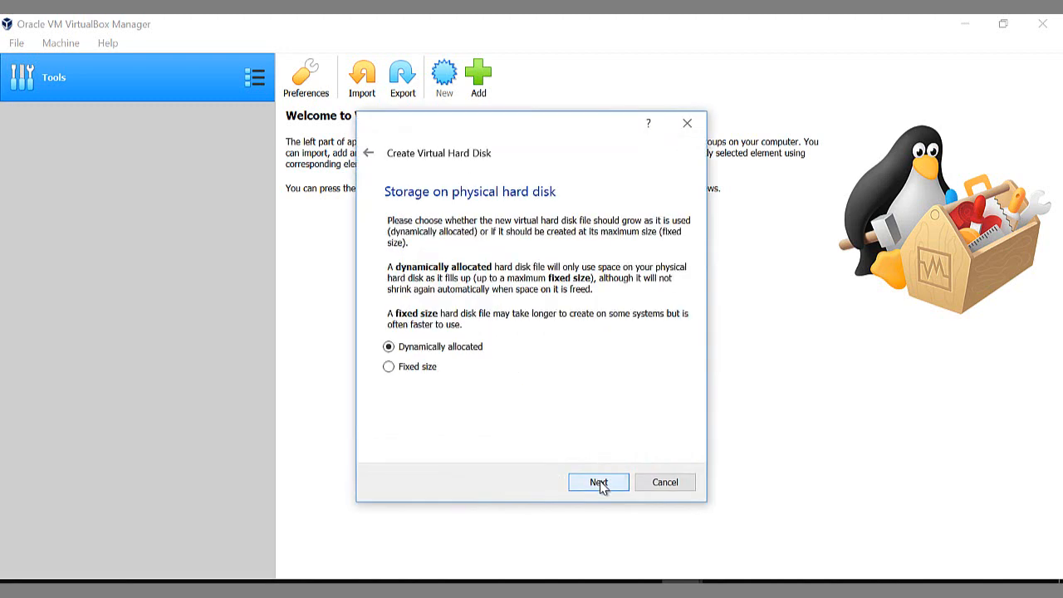
click(599, 482)
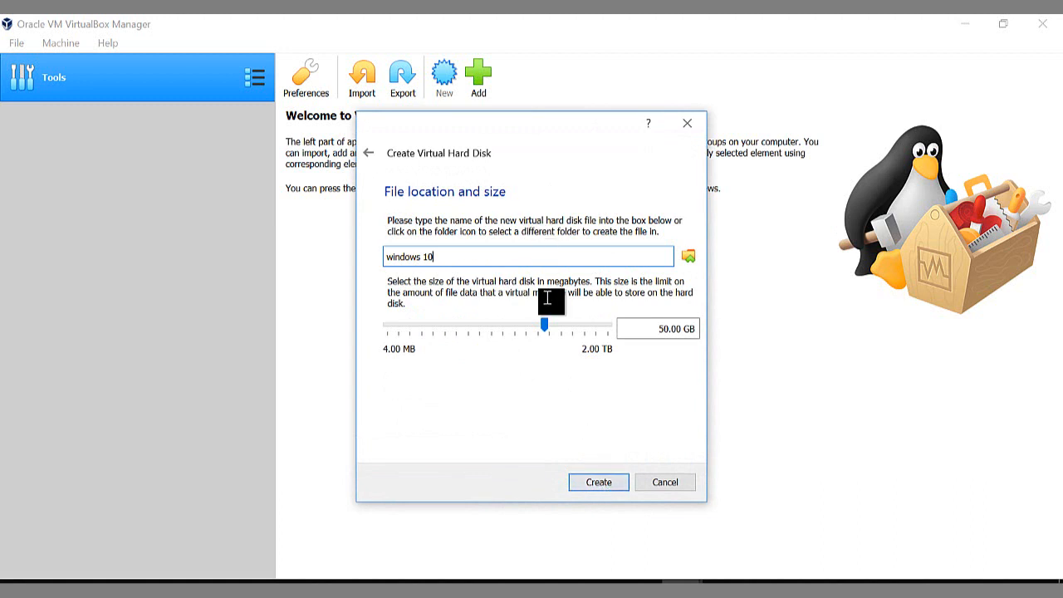
click(570, 331)
click(604, 490)
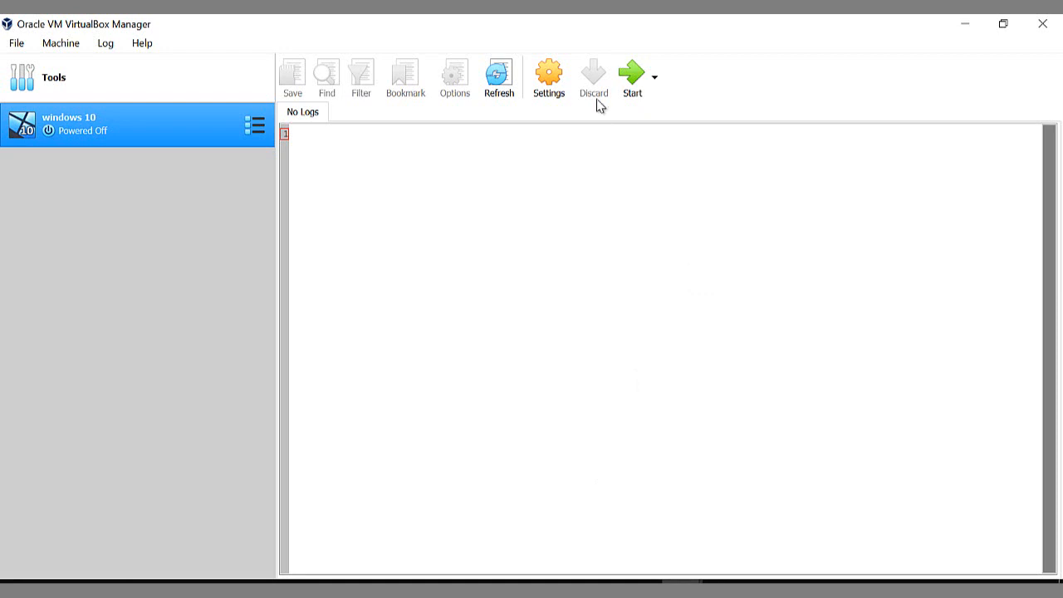
Step: Start the windows 10 machine from Win10_Pro_1511_English_x64_july_2016.iso and continue past the hardware acceleration error
click(647, 88)
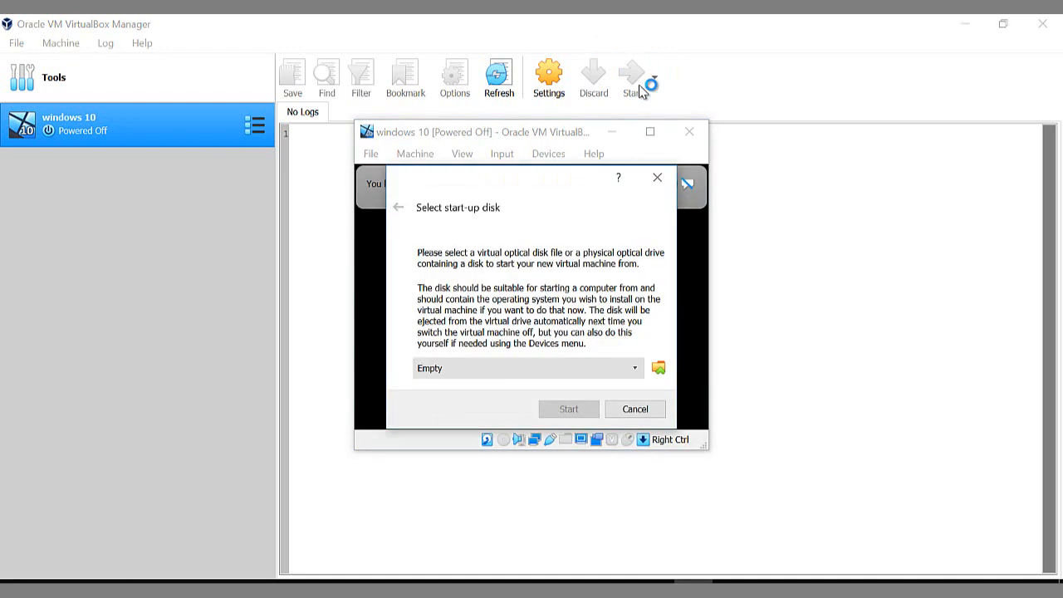
click(660, 369)
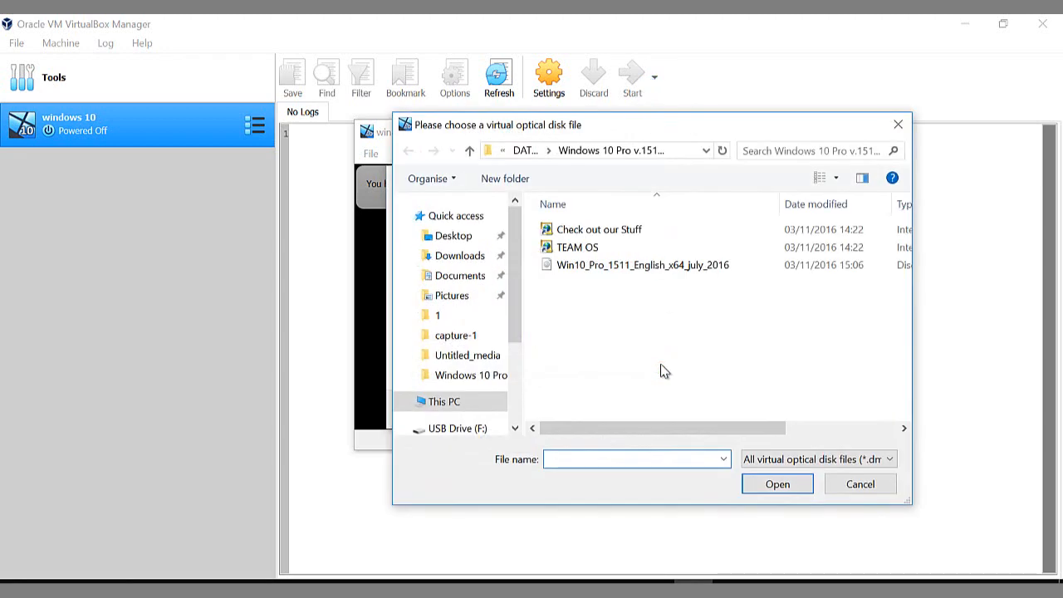
double_click(641, 278)
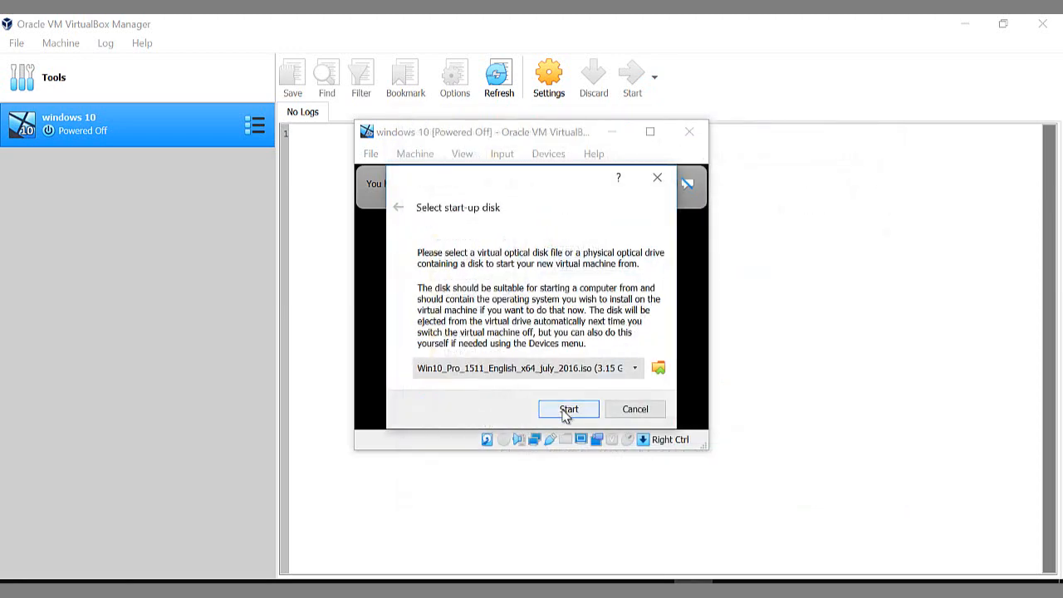
click(568, 409)
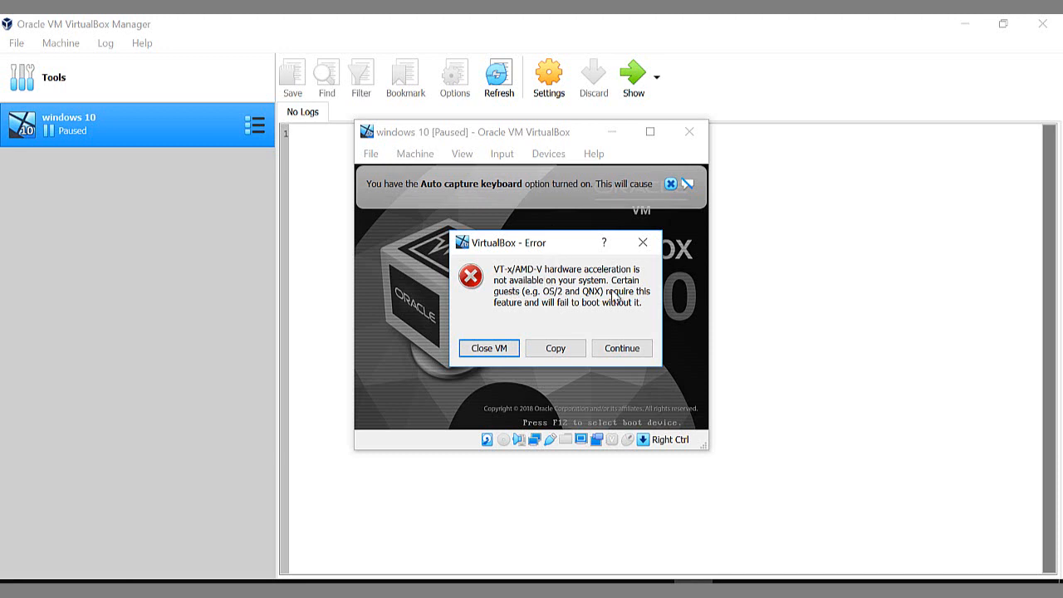
click(639, 349)
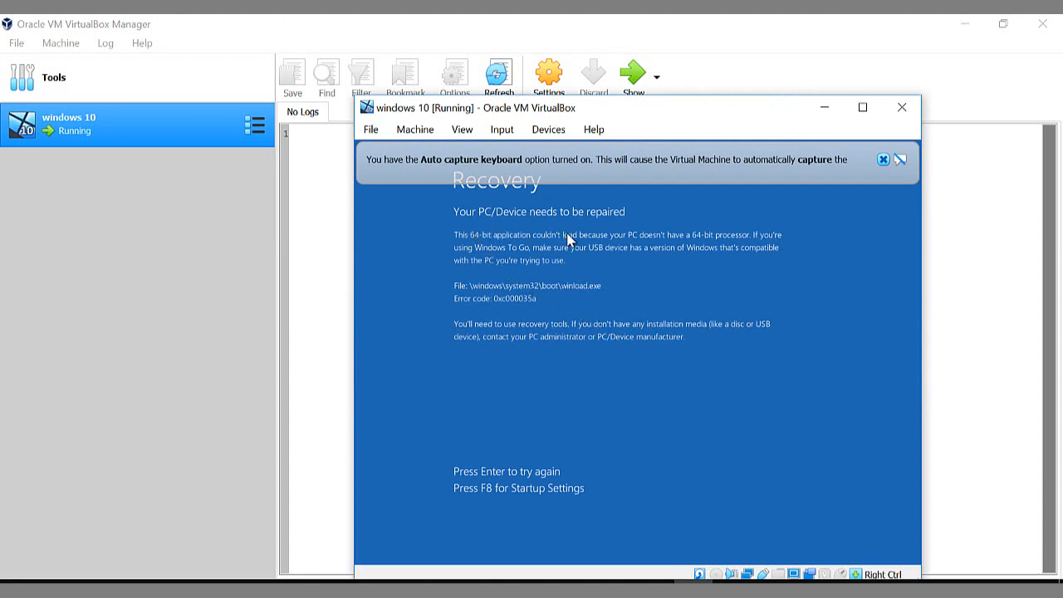
Step: Close the running windows 10 machine with its state saved
click(902, 113)
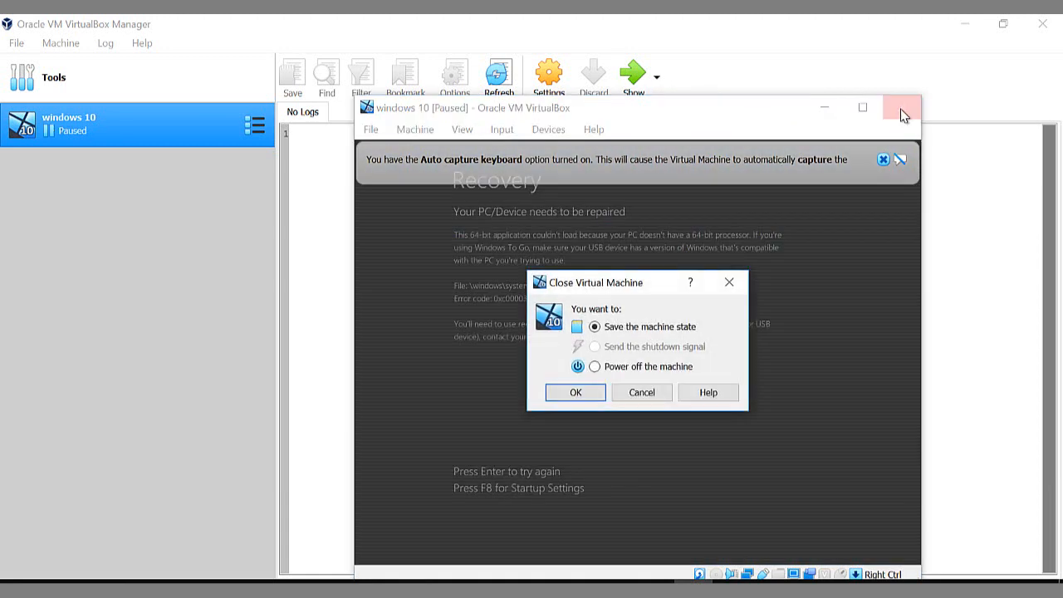
click(574, 393)
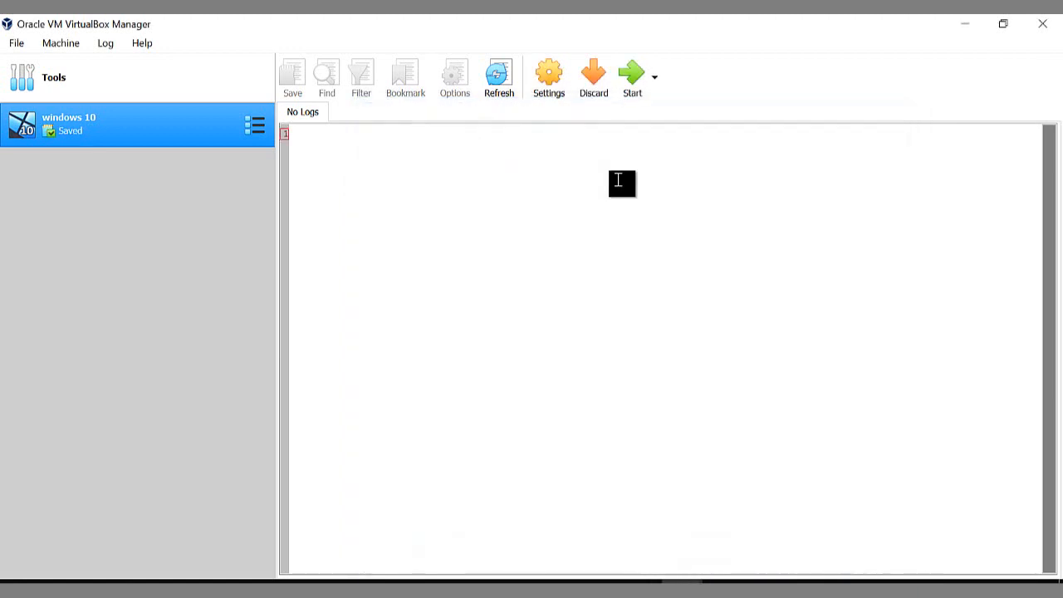
Step: Check the hardware virtualization options in the windows 10 machine's system acceleration settings, and close the settings without changes
click(548, 83)
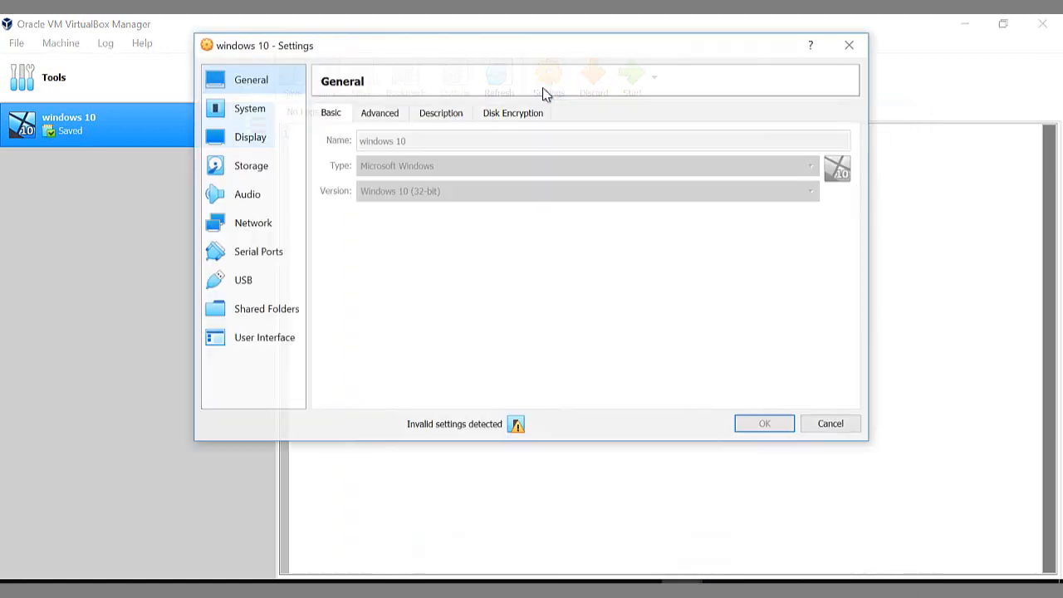
click(263, 123)
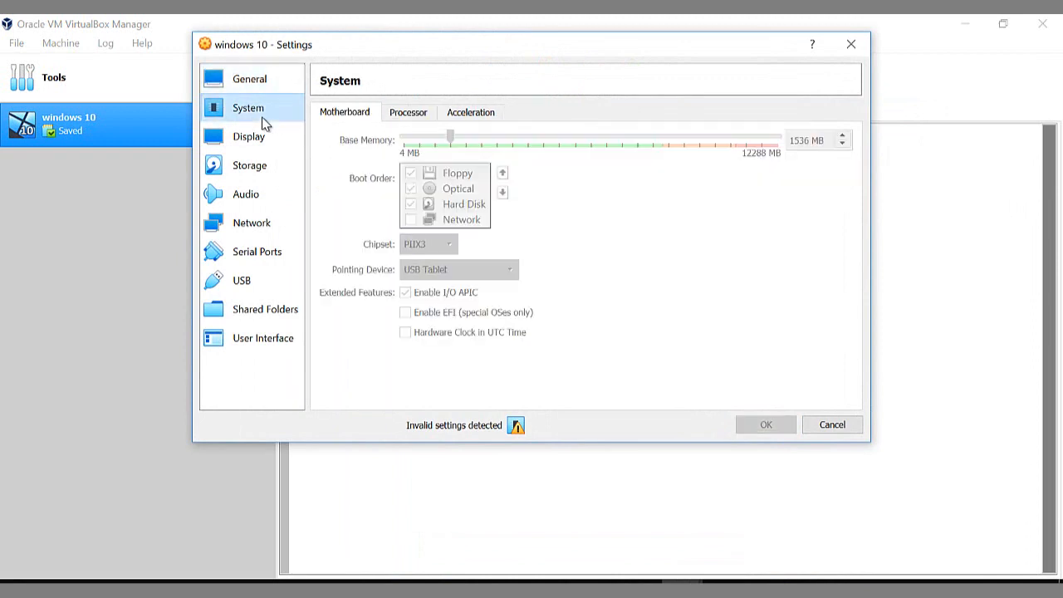
click(472, 113)
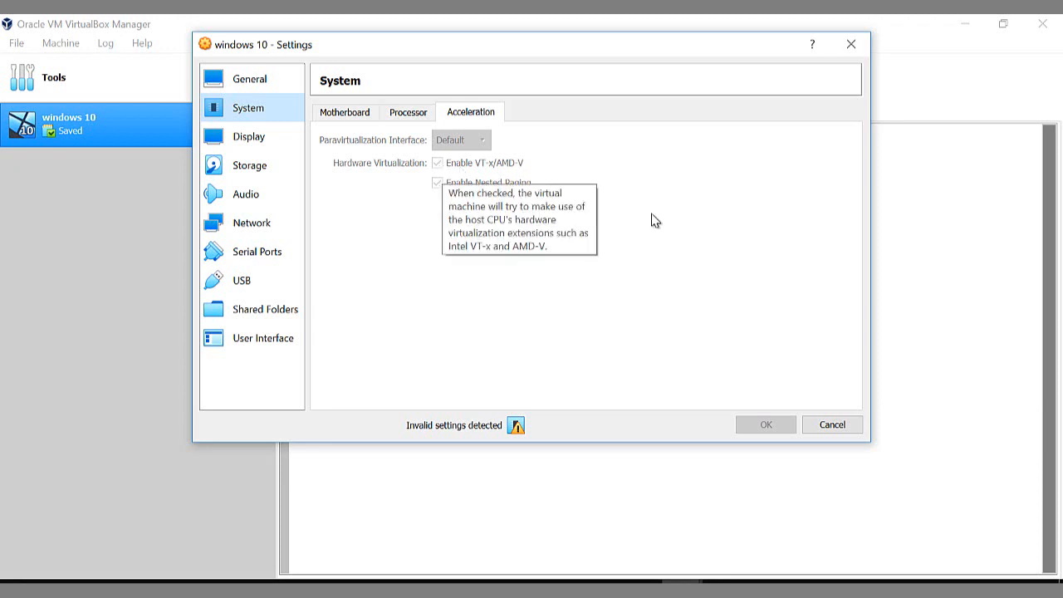
click(835, 430)
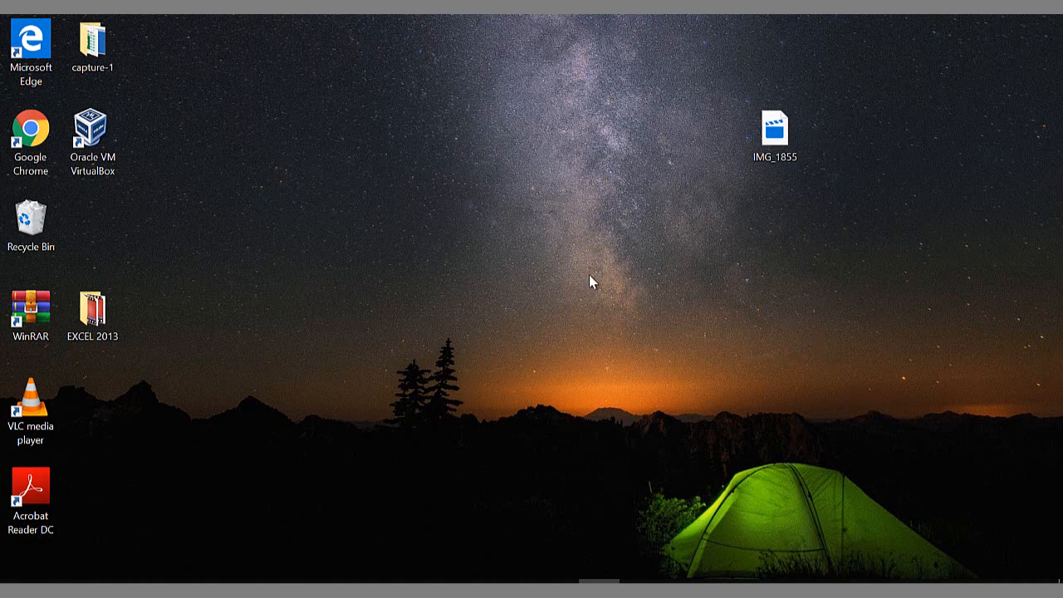
Step: Launch Oracle VM VirtualBox and define a new virtual machine named "window 10" with the version Windows 10 (64-bit)
double_click(106, 154)
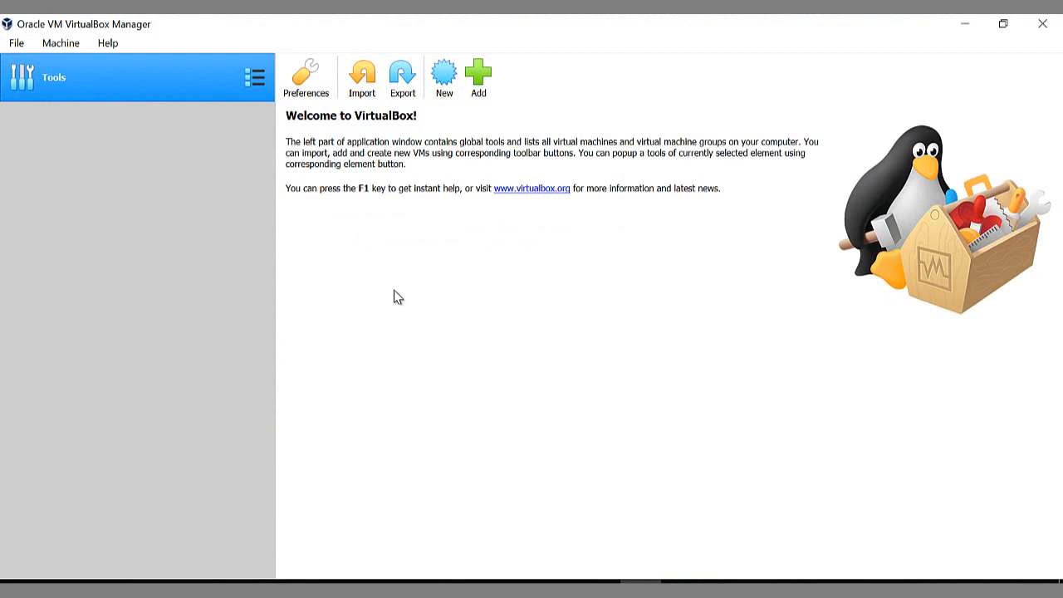
click(446, 94)
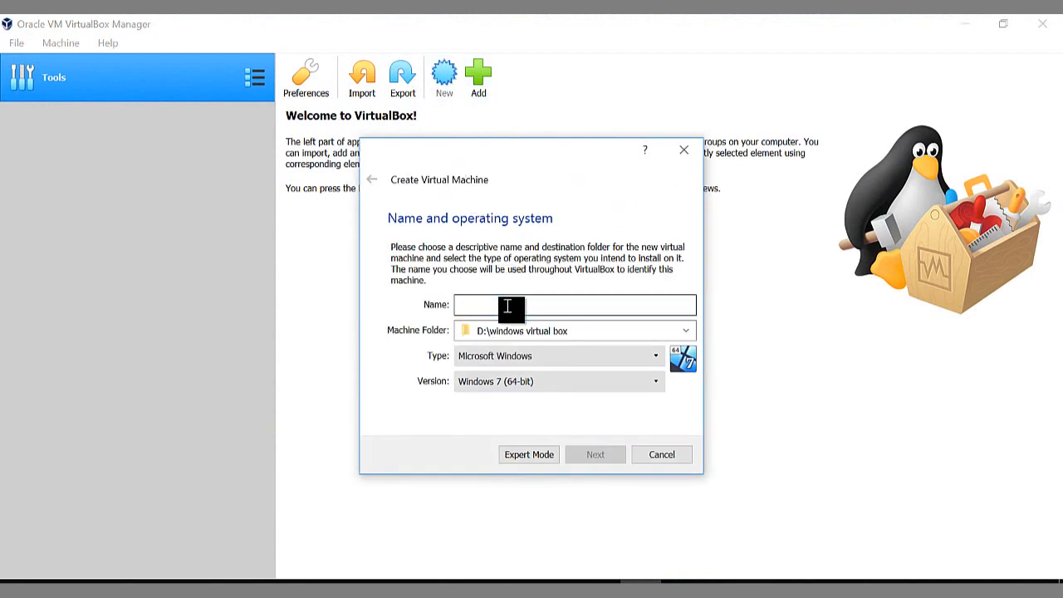
text(w)
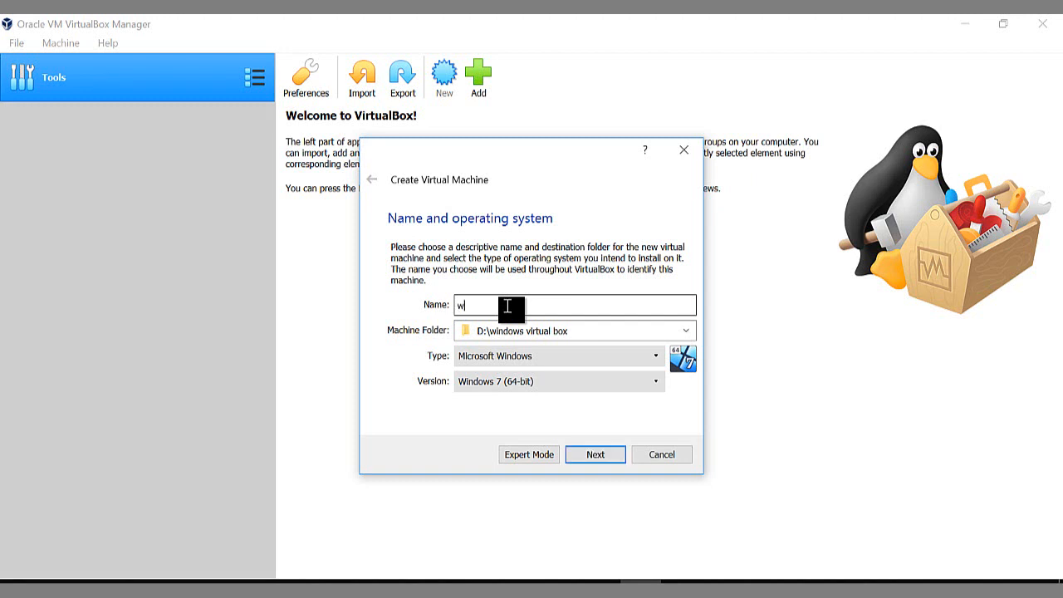
text(indow 10)
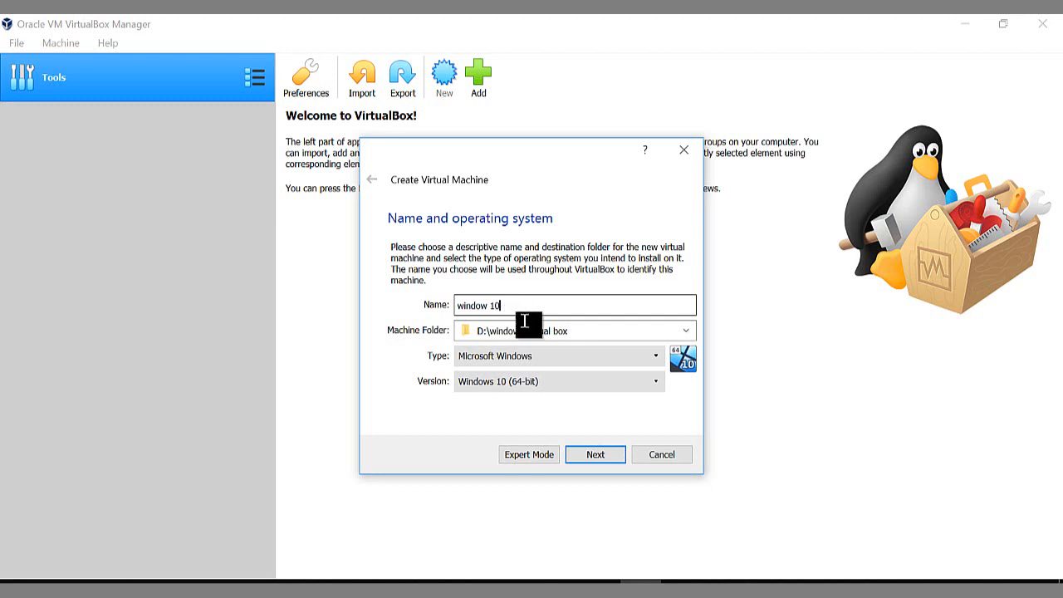
click(657, 381)
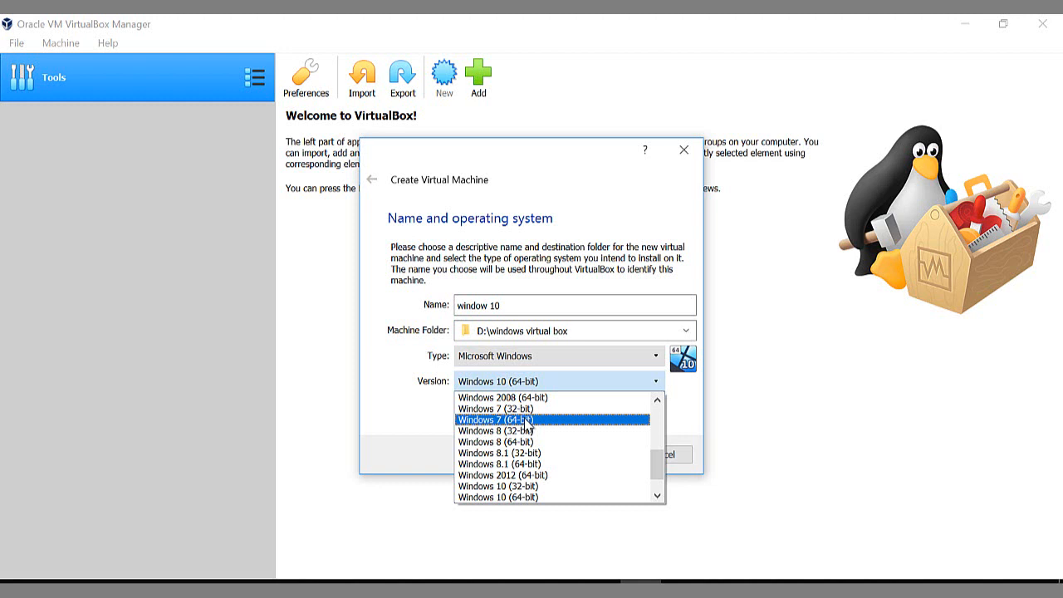
click(524, 465)
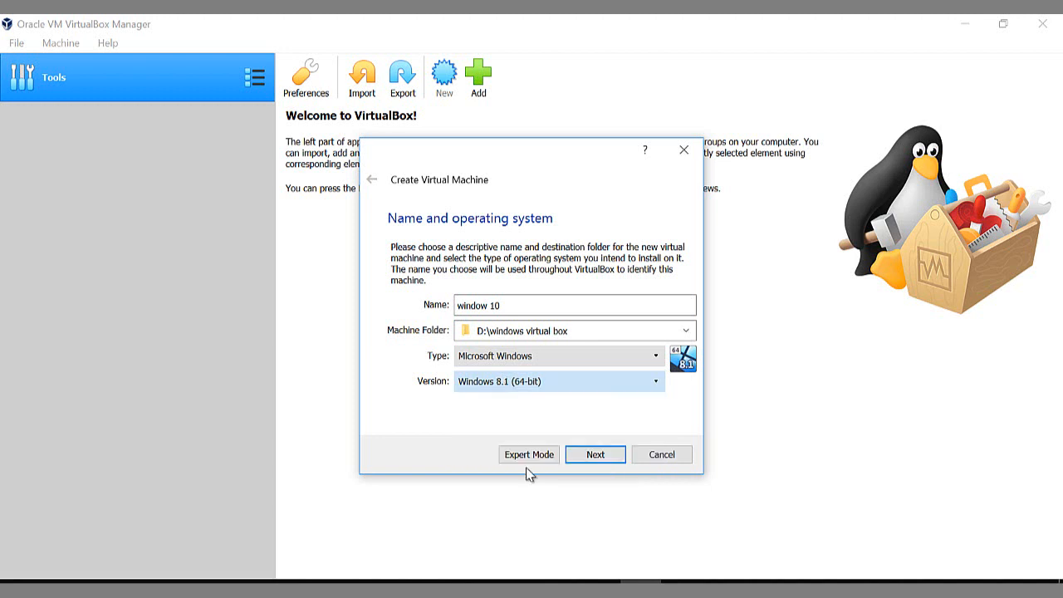
click(655, 384)
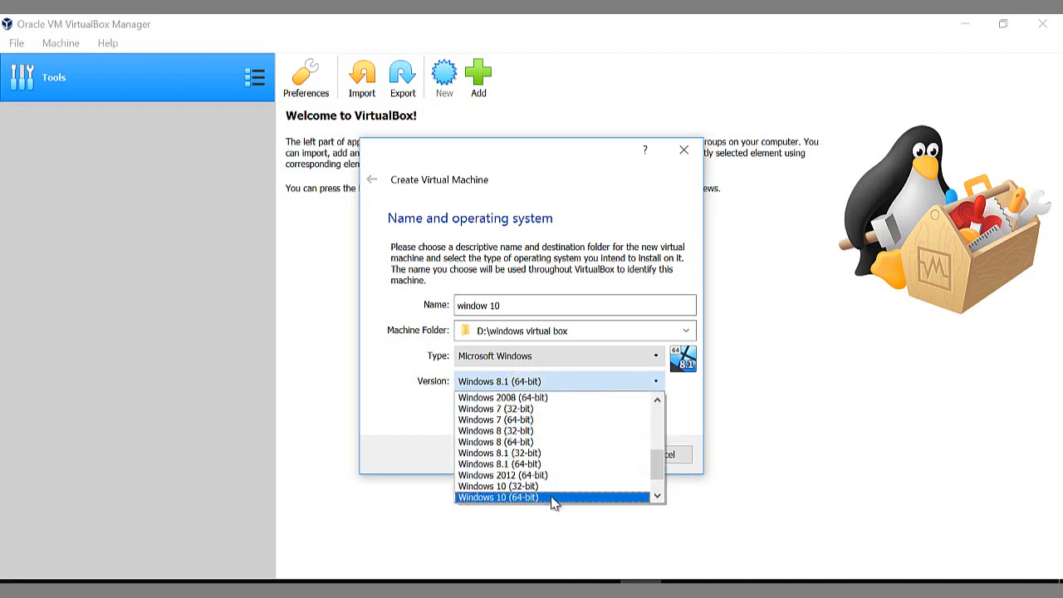
click(553, 498)
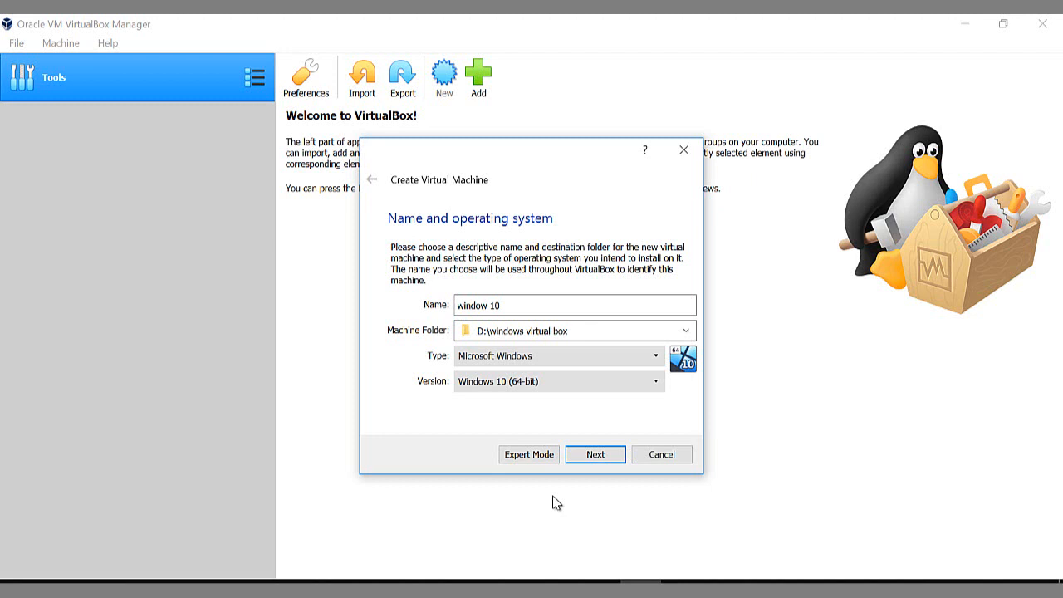
click(596, 457)
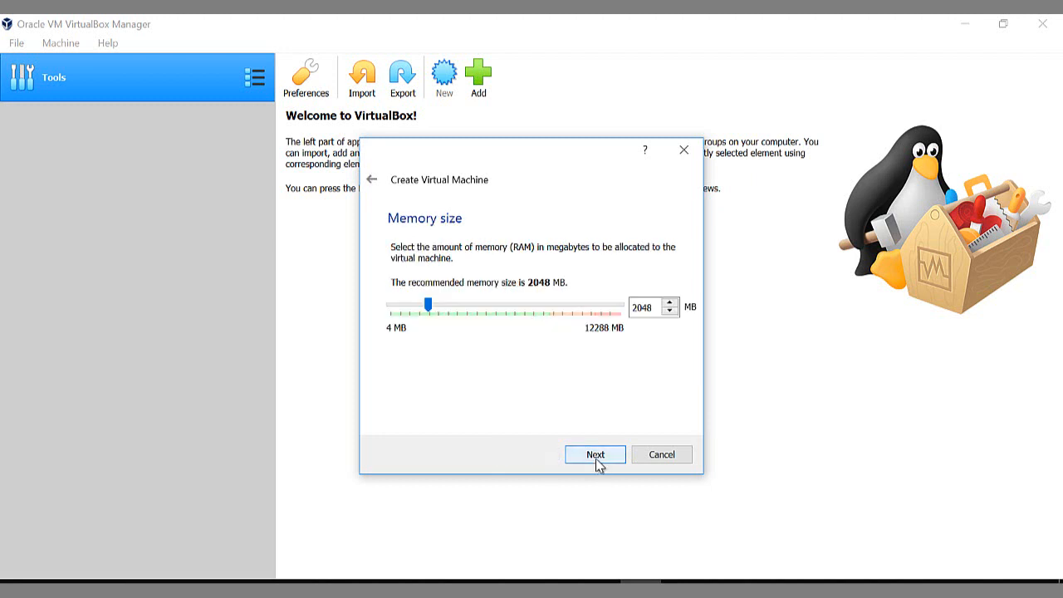
Step: Accept 2048 MB of memory and create a VDI virtual hard disk of about 151 GB for the window 10 machine
click(601, 460)
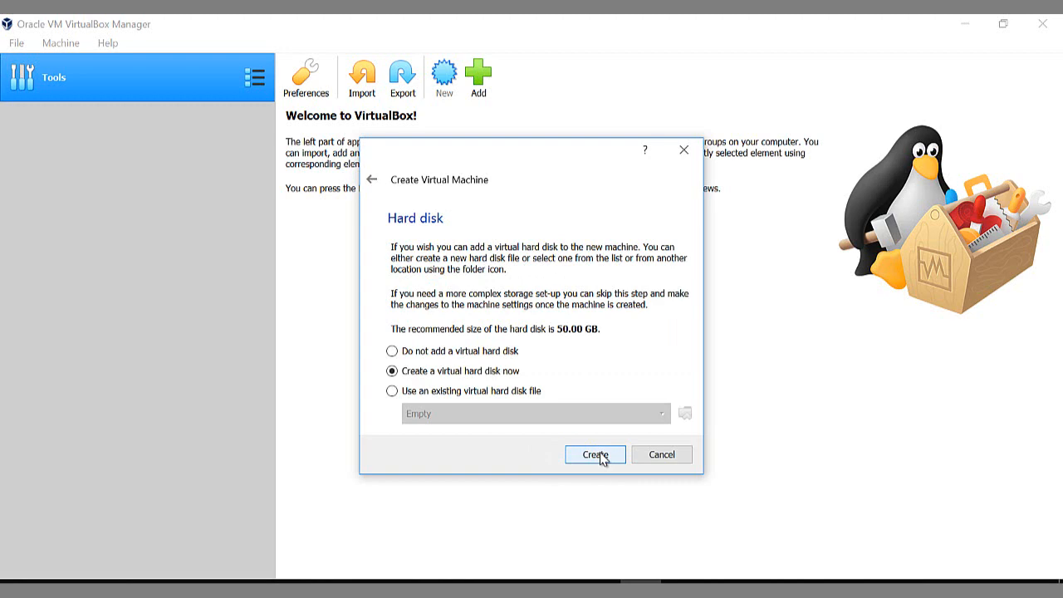
click(595, 456)
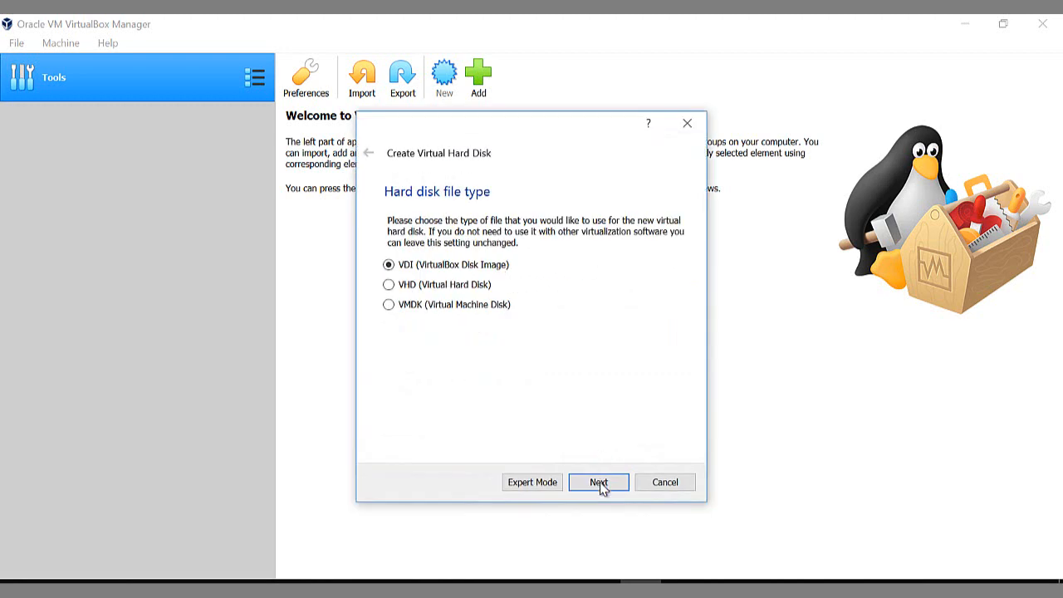
click(602, 486)
click(600, 484)
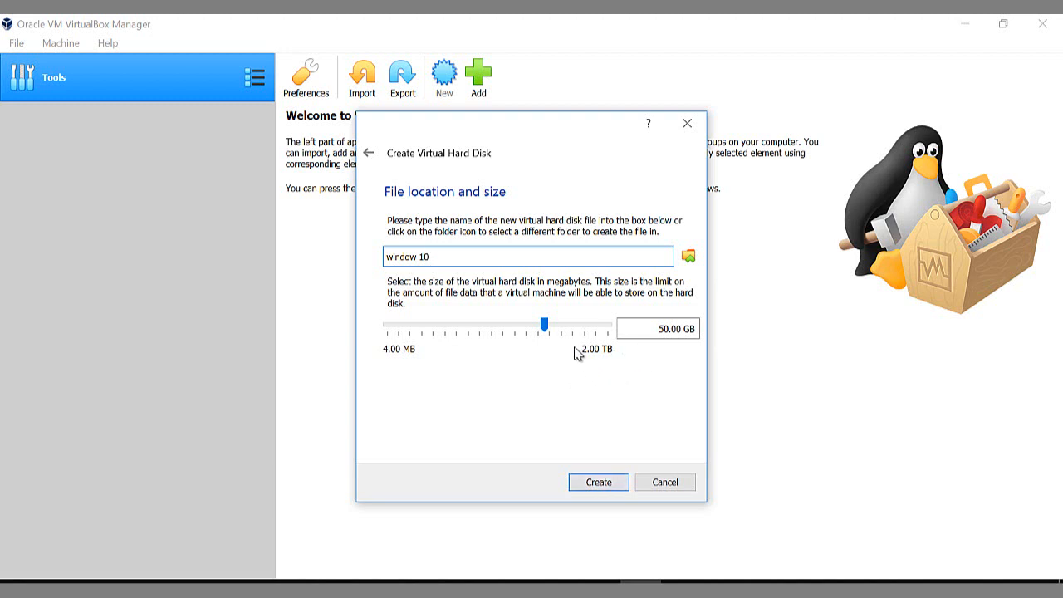
click(546, 332)
drag(547, 335, 568, 340)
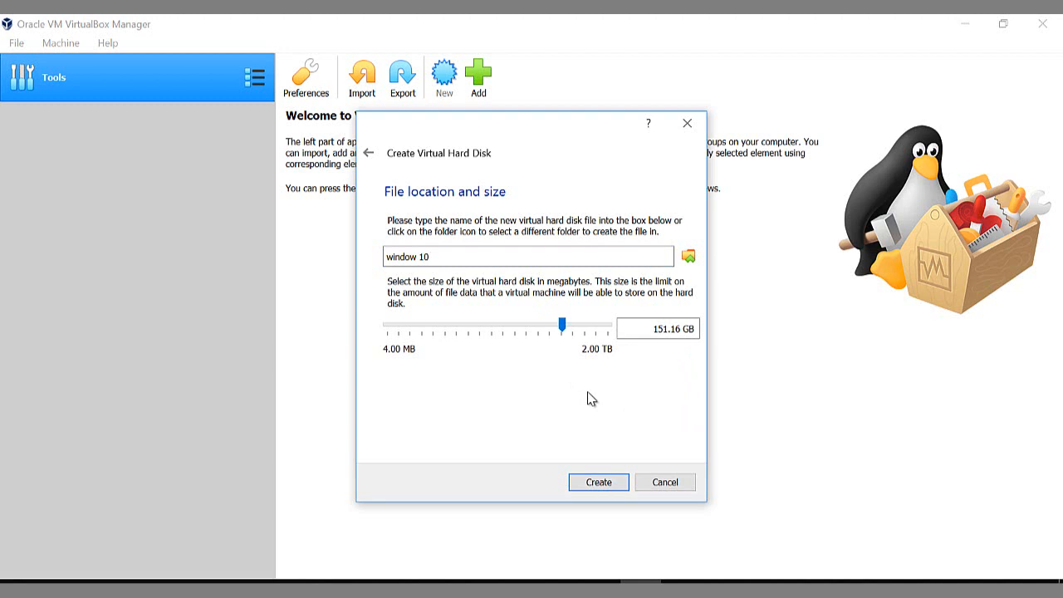
click(599, 483)
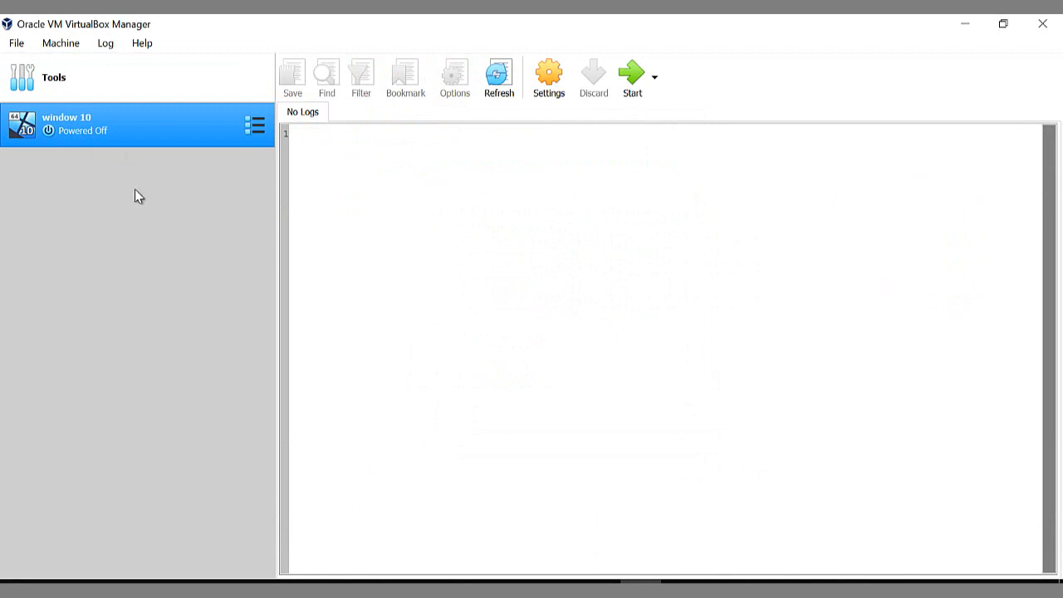
Step: Start the window 10 machine with Win10_Pro_1511_English_x64_july_2016.iso as its start-up disk
click(634, 75)
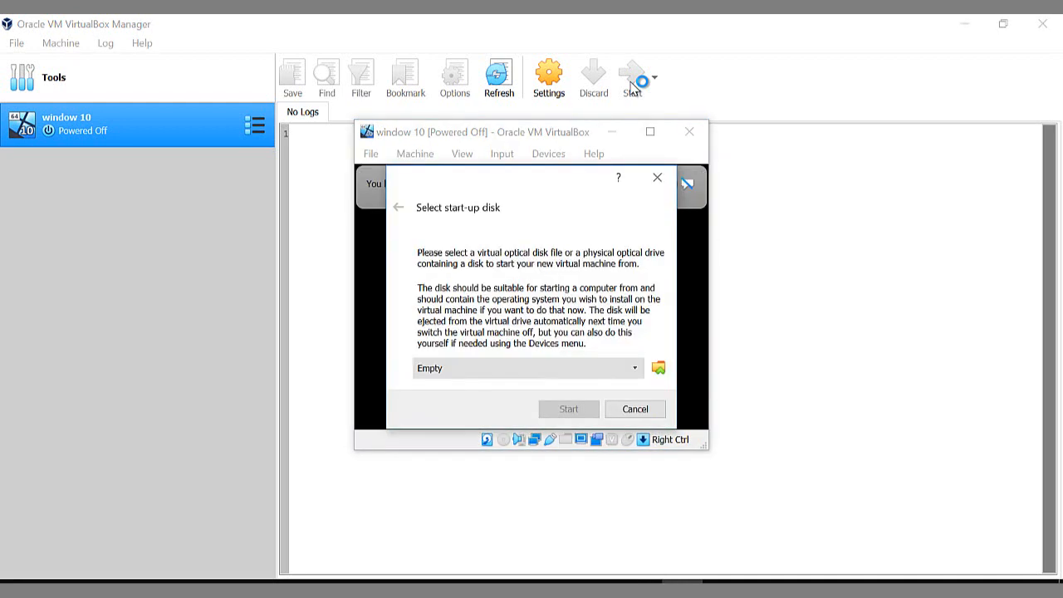
click(661, 371)
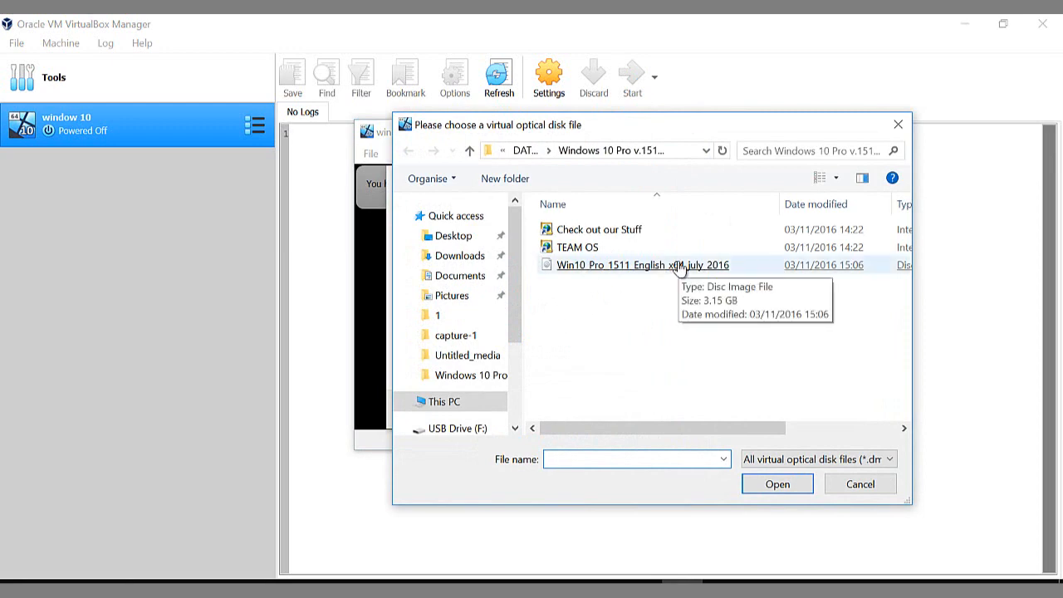
double_click(678, 266)
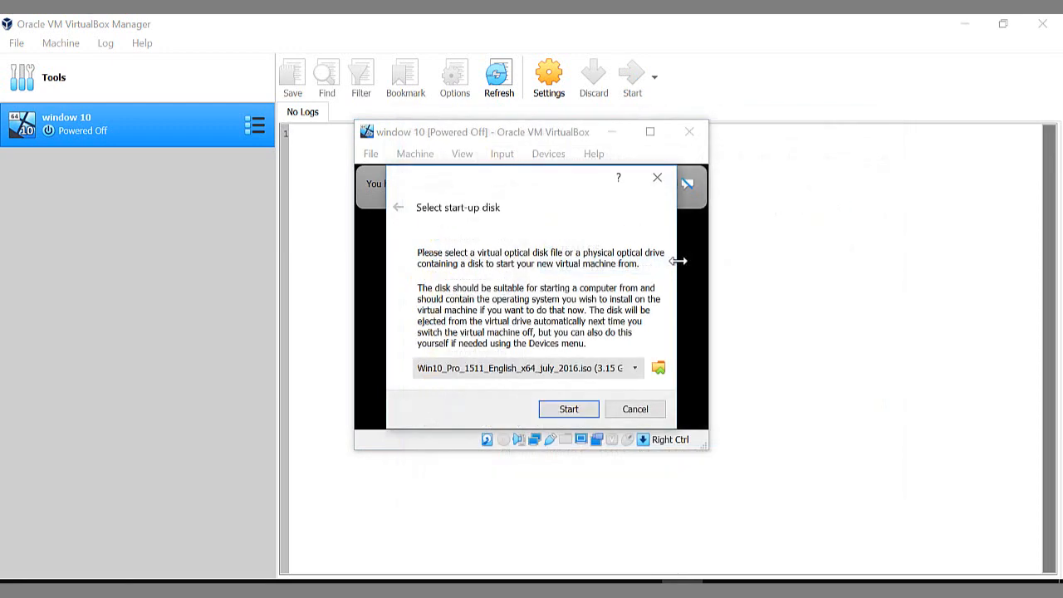
click(552, 410)
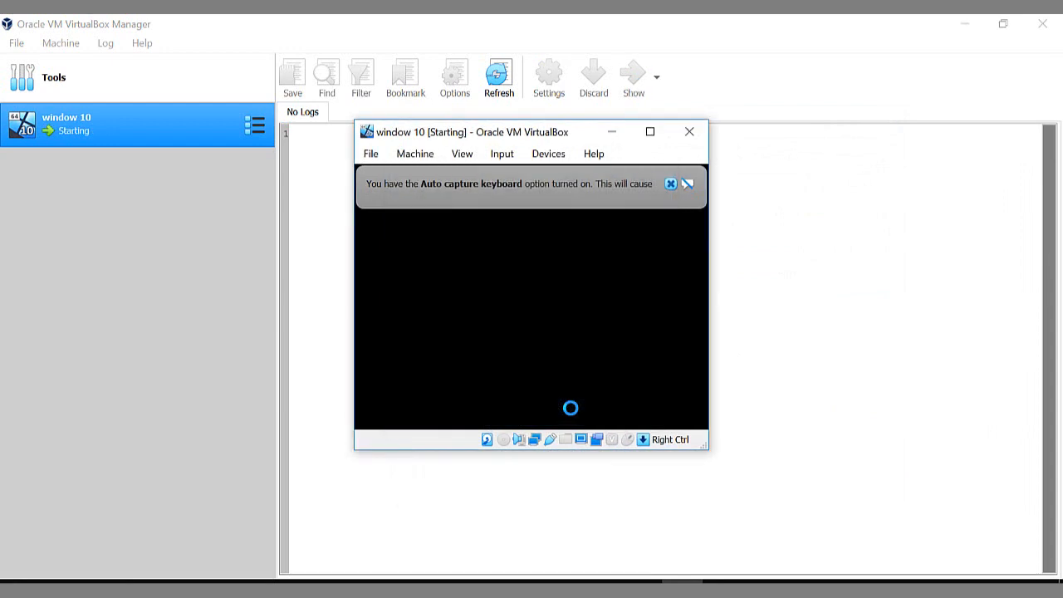